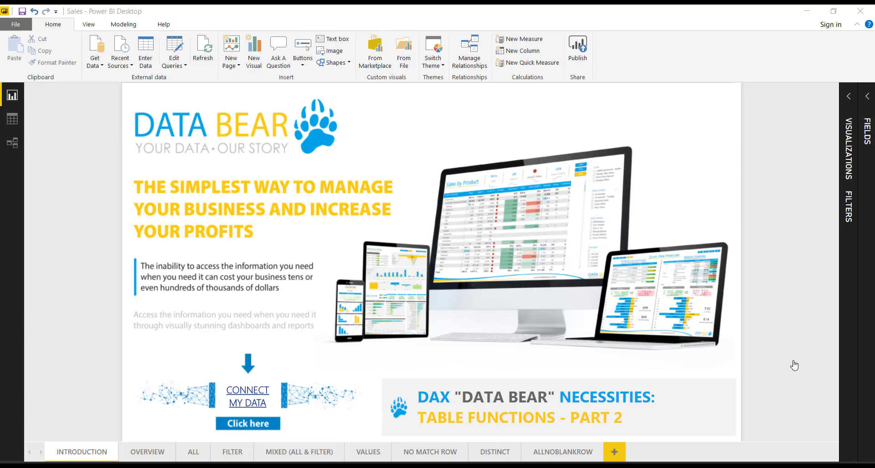
- Open the OVERVIEW report page
{"action": "left_click", "coordinate": [140, 453]}
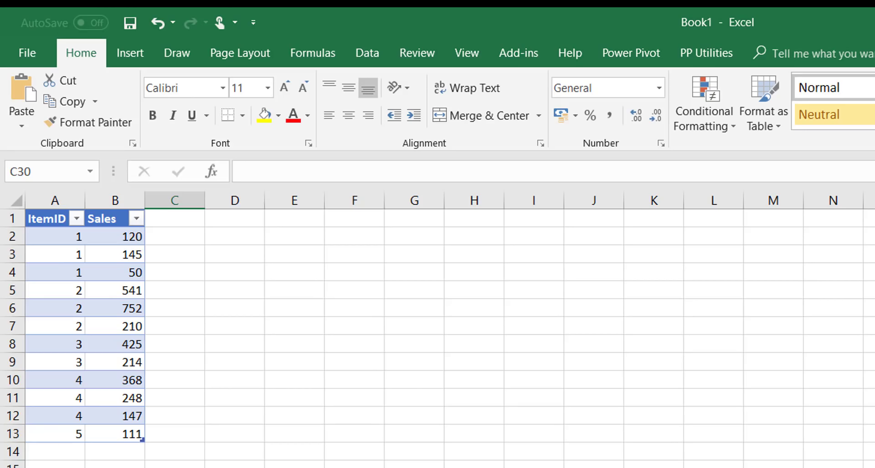
- Switch to the Excel workbook and compare the ItemID entries of the Sales and Items sheets, paying attention to ItemID 5
{"action": "key", "text": "ctrl+Page_Down"}
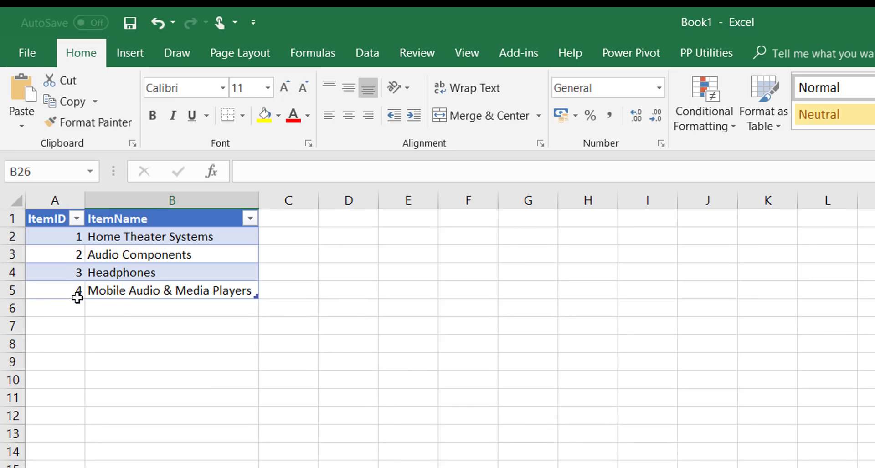
{"action": "key", "text": "ctrl+Page_Down"}
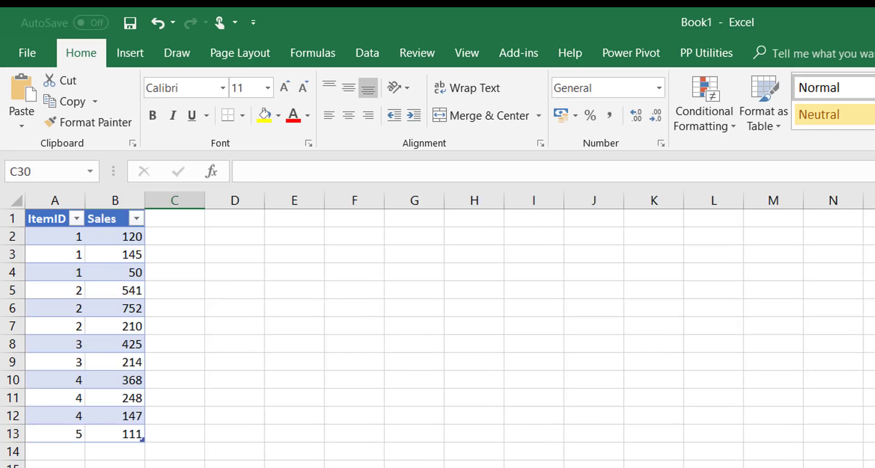
{"action": "left_click", "coordinate": [70, 438]}
{"action": "left_click", "coordinate": [114, 463]}
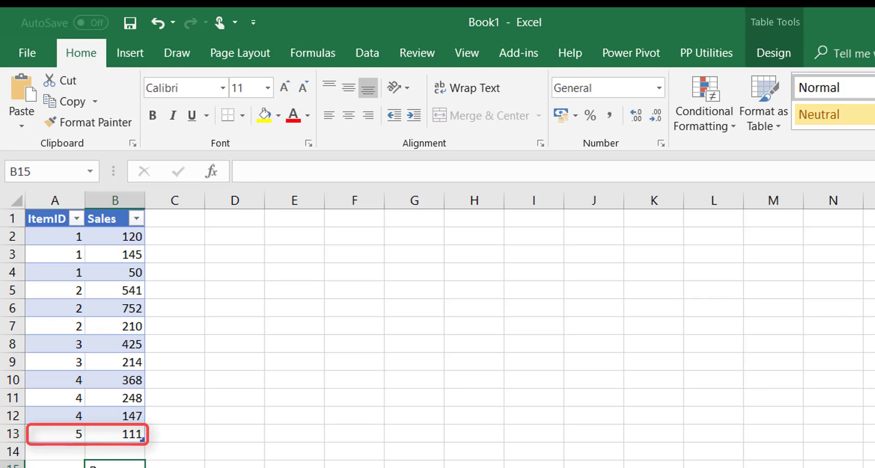
{"action": "key", "text": "ctrl+Page_Down"}
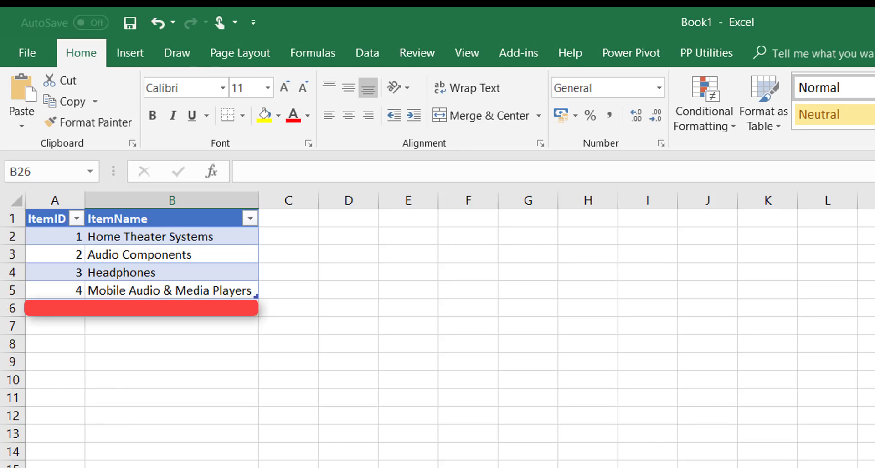
- Open the Power Pivot data model as a diagram and inspect the relationship between the Items and Sales tables
{"action": "left_click", "coordinate": [630, 53]}
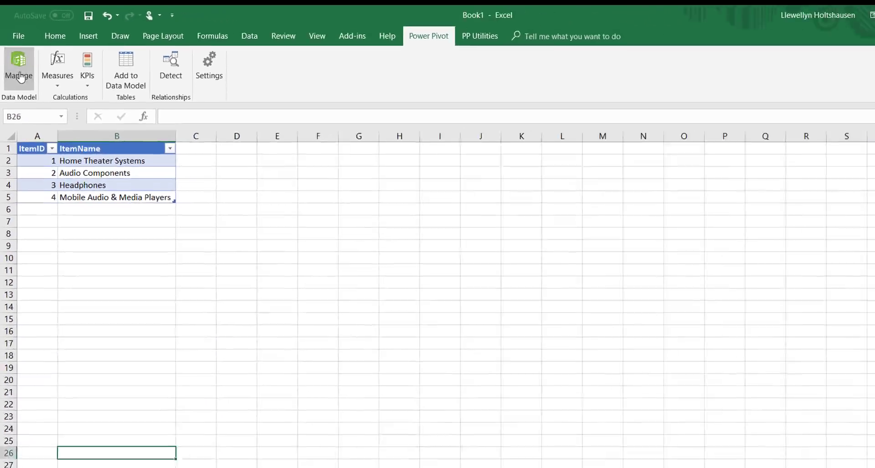
{"action": "left_click", "coordinate": [27, 95]}
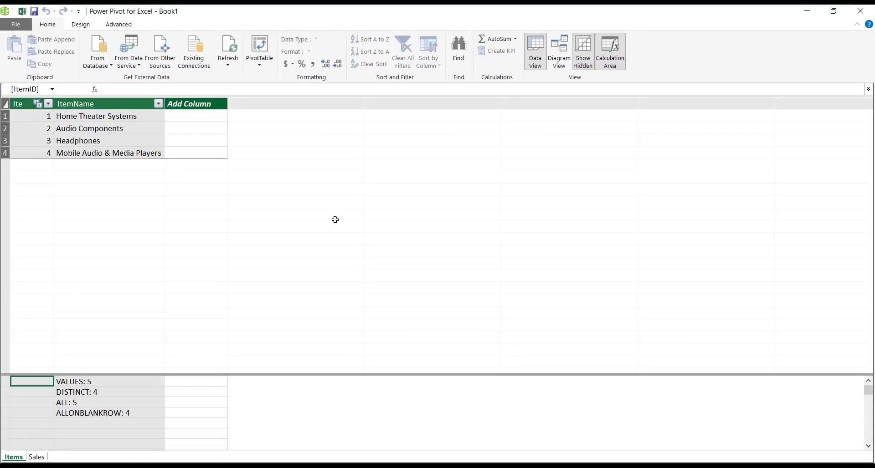
{"action": "left_click", "coordinate": [560, 57]}
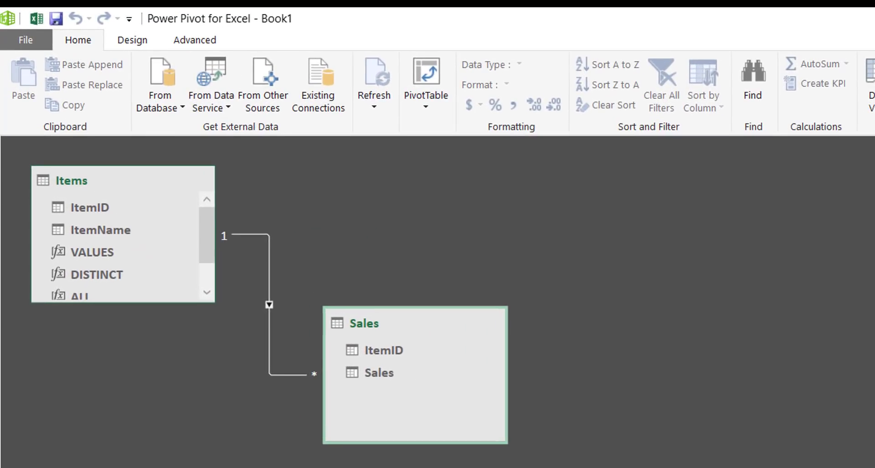
{"action": "left_click", "coordinate": [270, 262]}
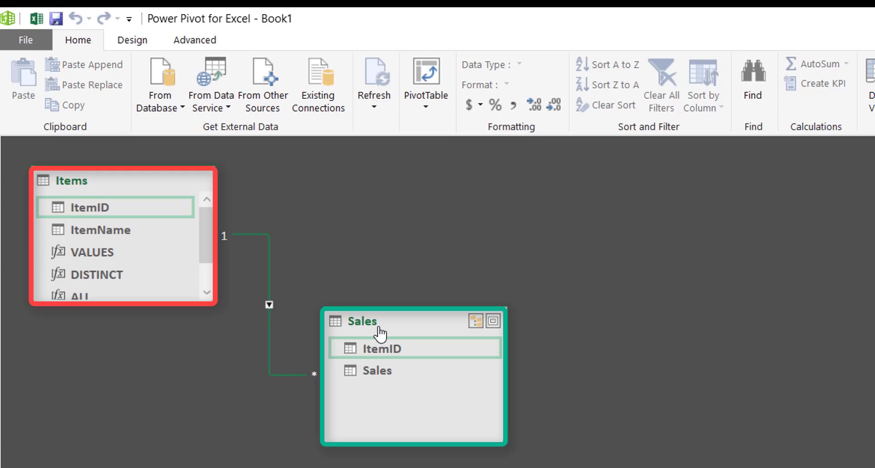
- Check the (blank) row in the pivot report against the ItemID 5 row of the Sales table in Power Pivot
{"action": "left_click", "coordinate": [867, 84]}
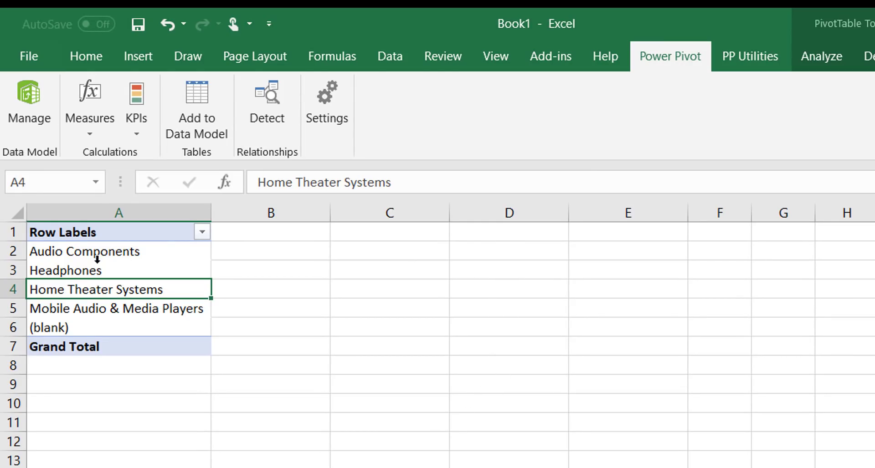
{"action": "left_click", "coordinate": [50, 328]}
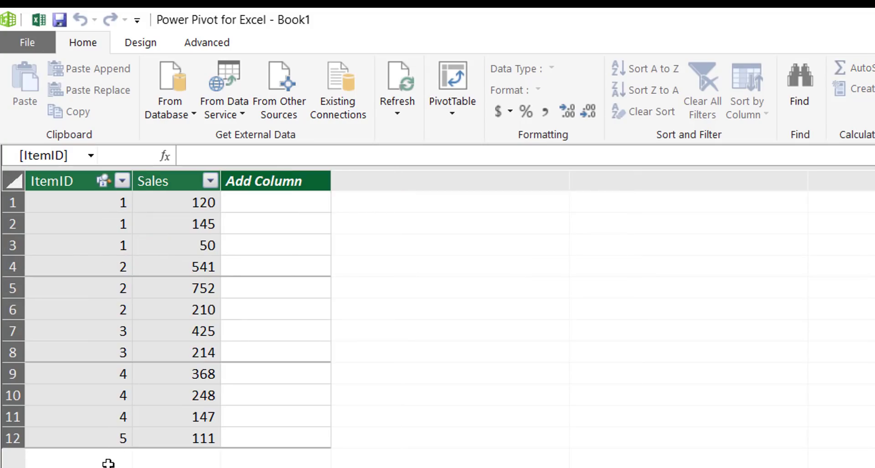
{"action": "left_click", "coordinate": [118, 439]}
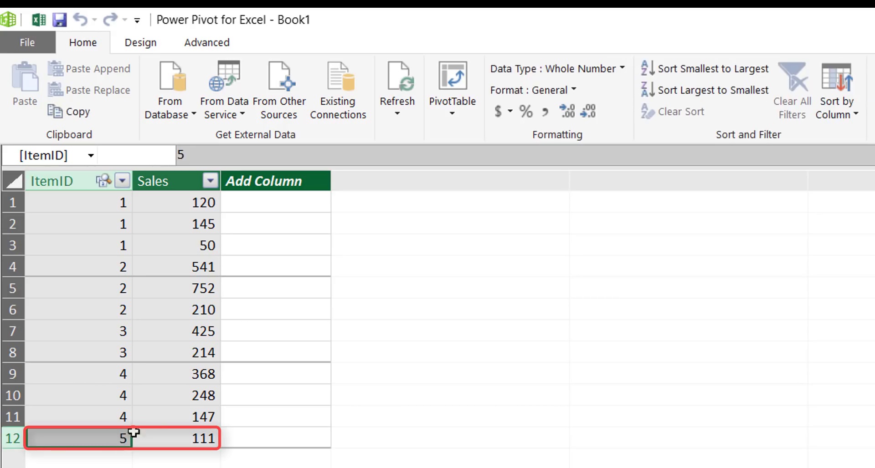
{"action": "left_click", "coordinate": [172, 438]}
{"action": "left_click", "coordinate": [110, 443]}
- Check the VALUES measure in the Power Pivot Items table and add it to the PivotTable's values
{"action": "key", "text": "ctrl+Page_Down"}
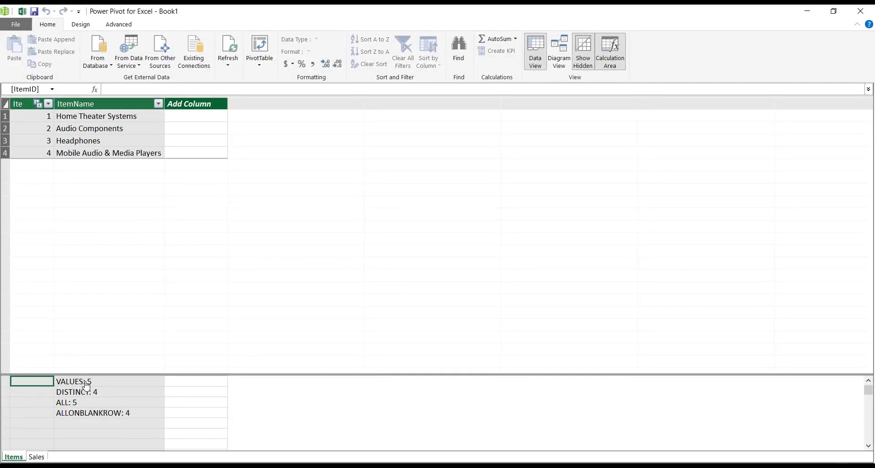
{"action": "left_click", "coordinate": [86, 384]}
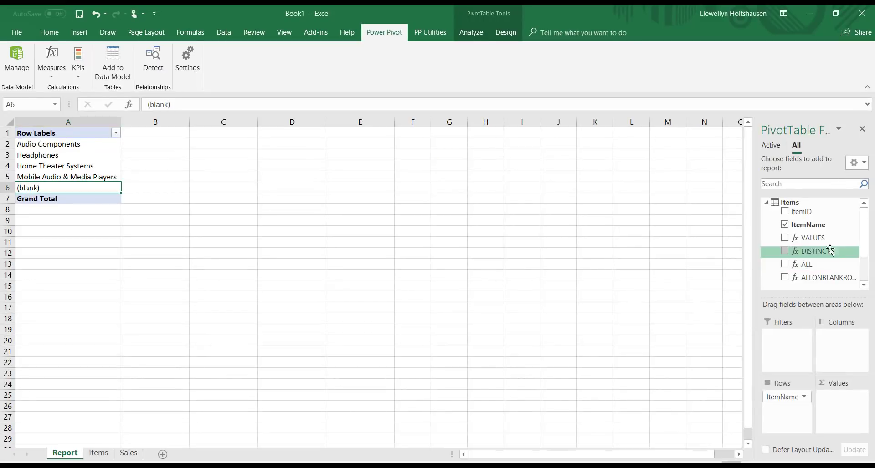
{"action": "left_click_drag", "start_coordinate": [820, 238], "coordinate": [834, 402]}
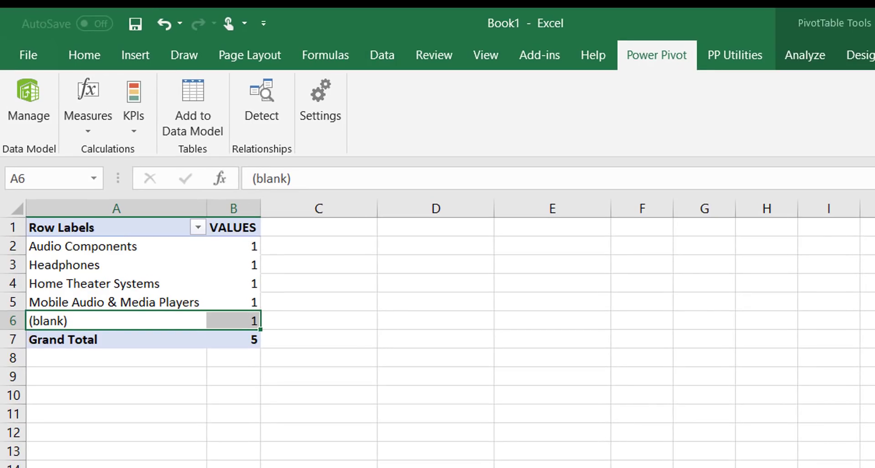
- Examine the VALUES count of every item row in the PivotTable, including the (blank) row
{"action": "left_click", "coordinate": [233, 246]}
{"action": "left_click", "coordinate": [238, 268]}
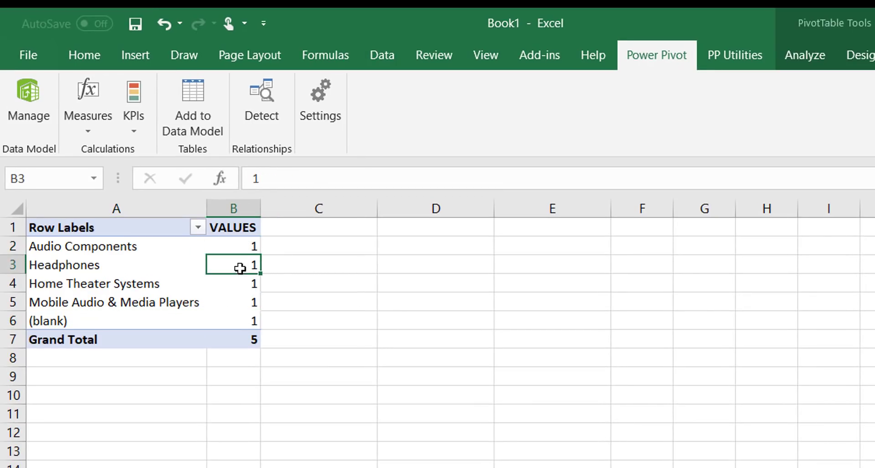
{"action": "left_click", "coordinate": [244, 283]}
{"action": "left_click", "coordinate": [245, 301]}
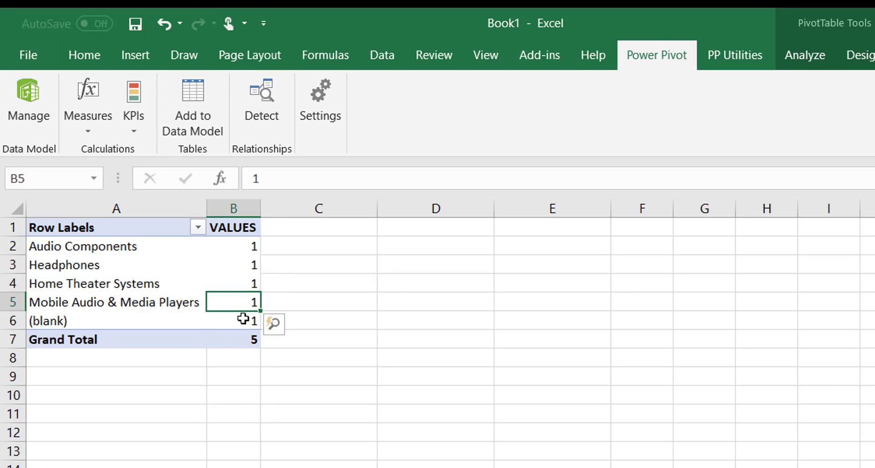
{"action": "left_click", "coordinate": [242, 319]}
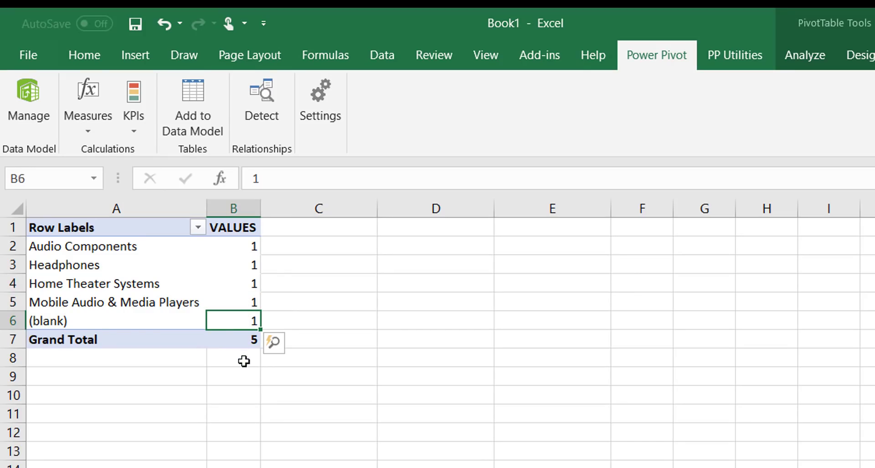
{"action": "left_click", "coordinate": [82, 319]}
{"action": "key", "text": "shift+Up"}
{"action": "key", "text": "shift+Up"}
{"action": "key", "text": "shift+Up"}
{"action": "key", "text": "shift+Up"}
{"action": "left_click", "coordinate": [90, 320]}
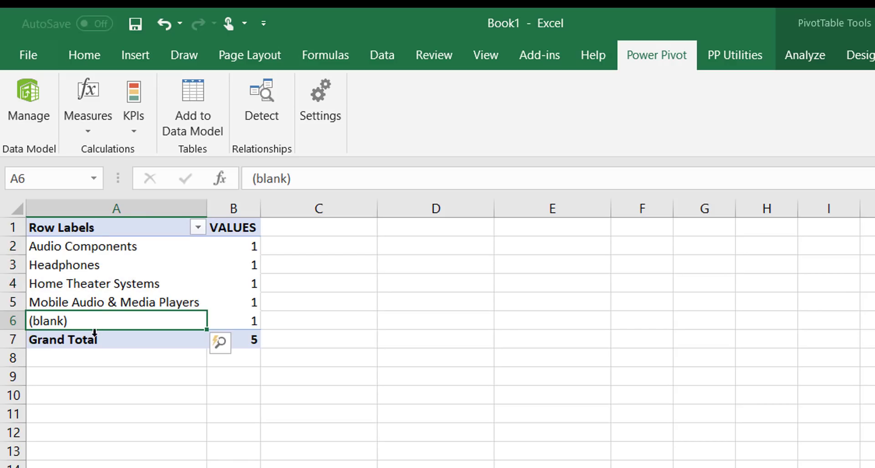
{"action": "left_click_drag", "start_coordinate": [240, 244], "coordinate": [241, 324]}
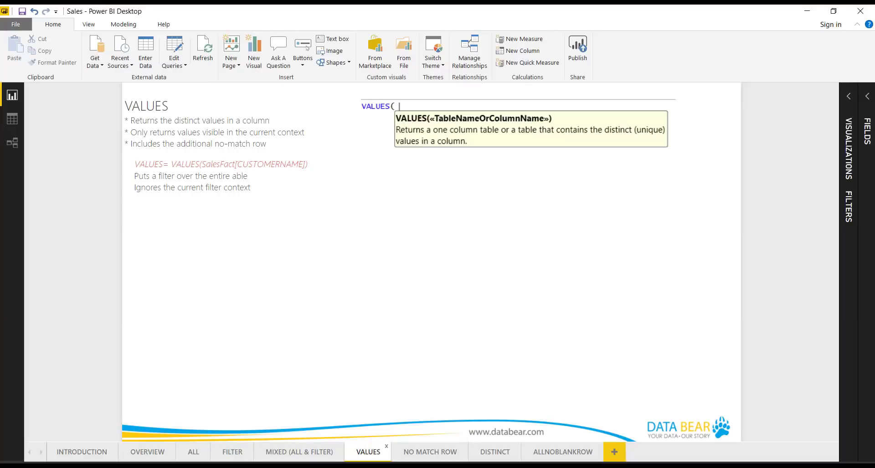
- View the DISTINCT report page in Power BI Desktop and the formula of the DISTINCT measure in Power Pivot's Items table
{"action": "left_click", "coordinate": [491, 455]}
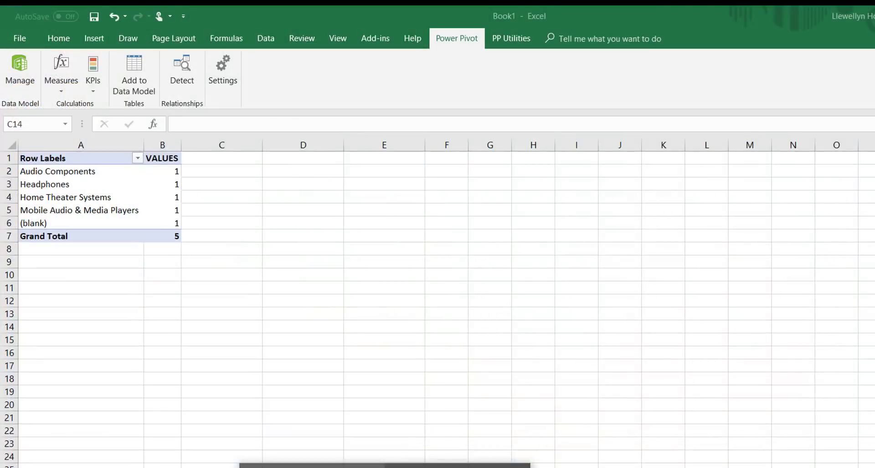
{"action": "left_click", "coordinate": [124, 212]}
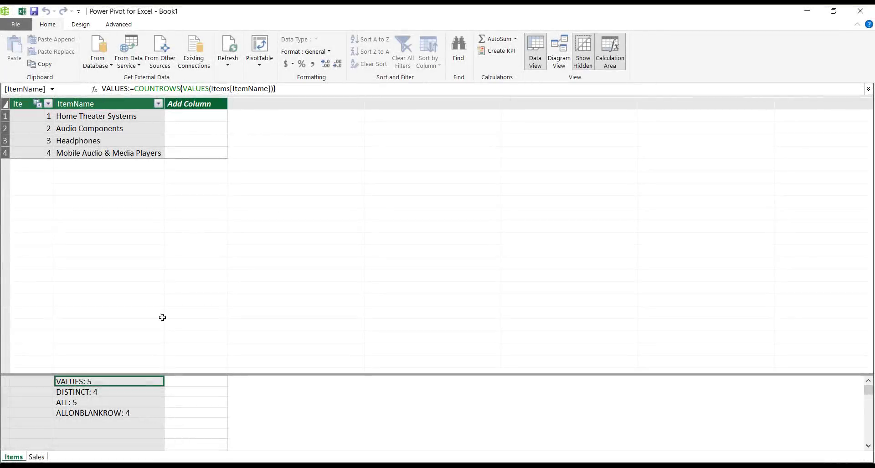
{"action": "left_click", "coordinate": [91, 395]}
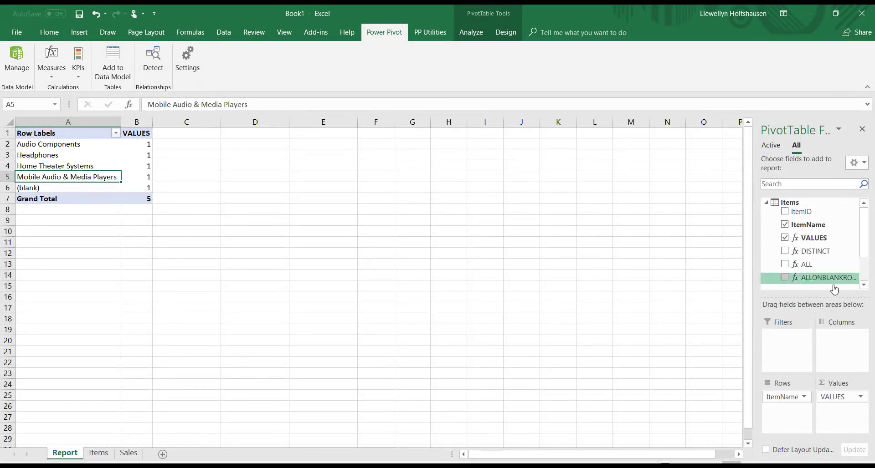
- Add the DISTINCT measure to the PivotTable's values and check its cell in the (blank) row
{"action": "left_click_drag", "start_coordinate": [822, 252], "coordinate": [842, 408]}
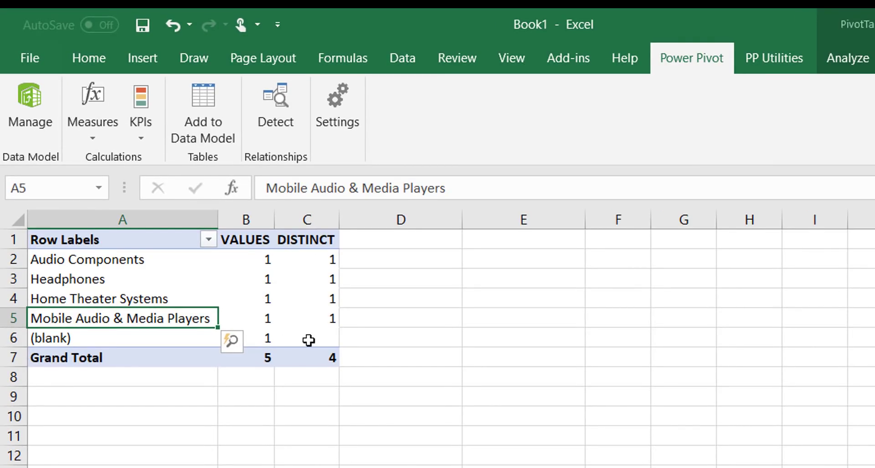
{"action": "left_click", "coordinate": [314, 342]}
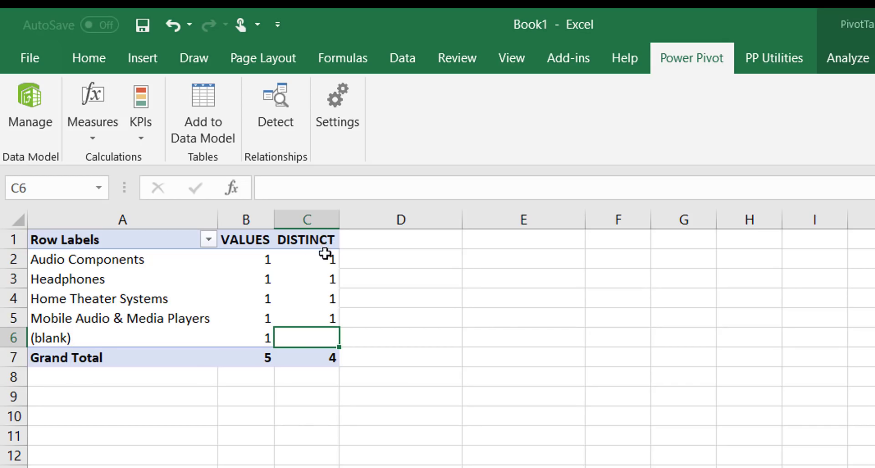
{"action": "mouse_move", "coordinate": [316, 317]}
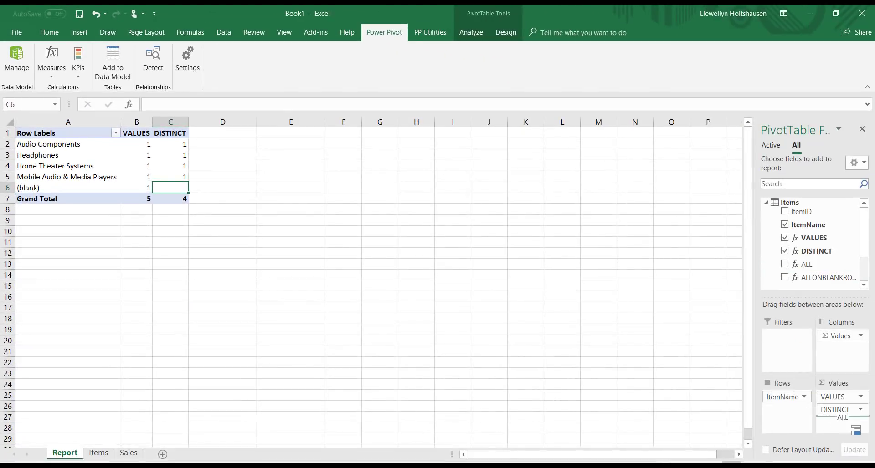
- Add the ALL and ALLONBLANKROW measures to the PivotTable's values and widen the ALL column
{"action": "left_click_drag", "start_coordinate": [852, 428], "coordinate": [850, 425]}
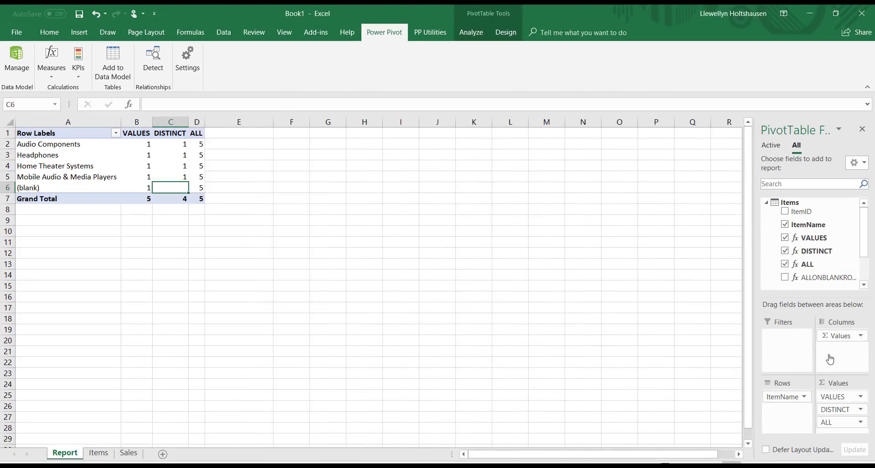
{"action": "left_click_drag", "start_coordinate": [821, 278], "coordinate": [841, 419]}
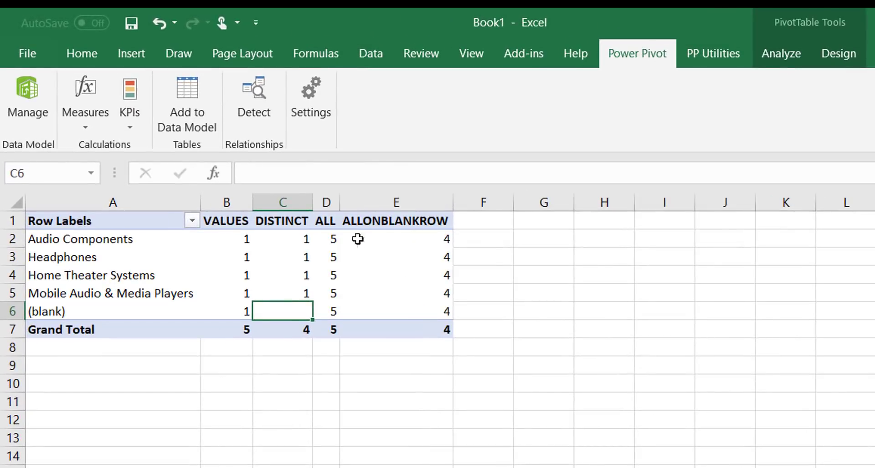
{"action": "left_click_drag", "start_coordinate": [340, 202], "coordinate": [375, 205]}
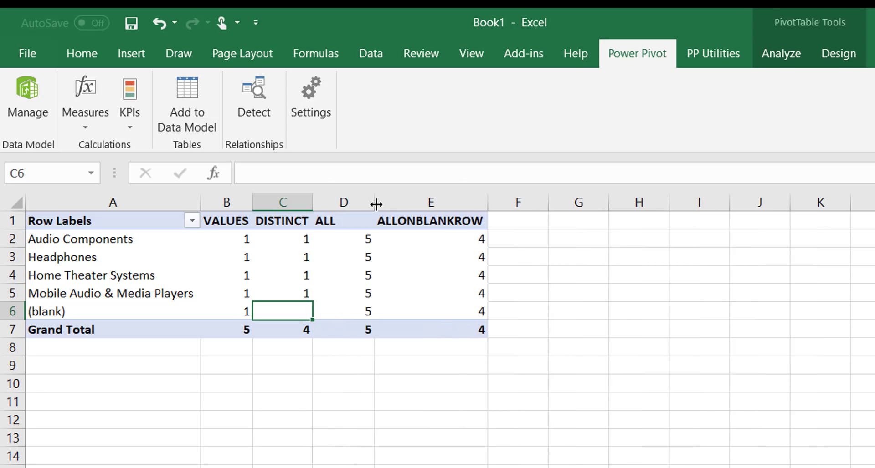
- Compare the ALL and ALLONBLANKROW columns with the VALUES and DISTINCT columns, especially in the (blank) row
{"action": "mouse_move", "coordinate": [354, 234]}
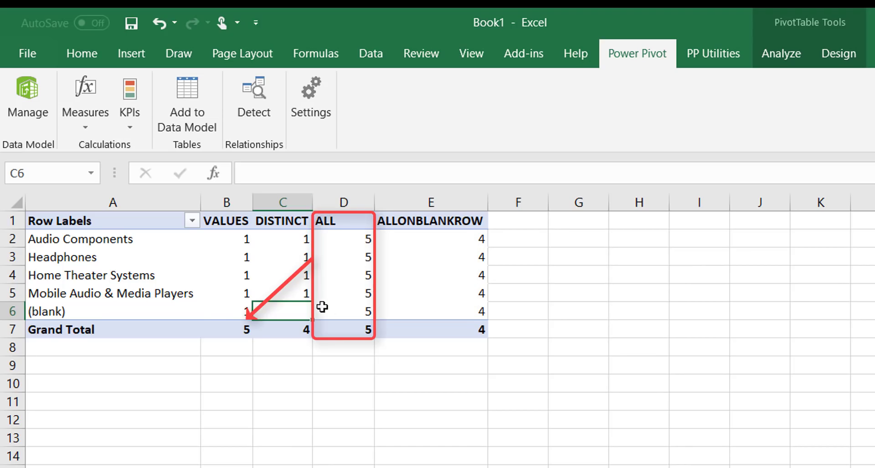
{"action": "mouse_move", "coordinate": [326, 308]}
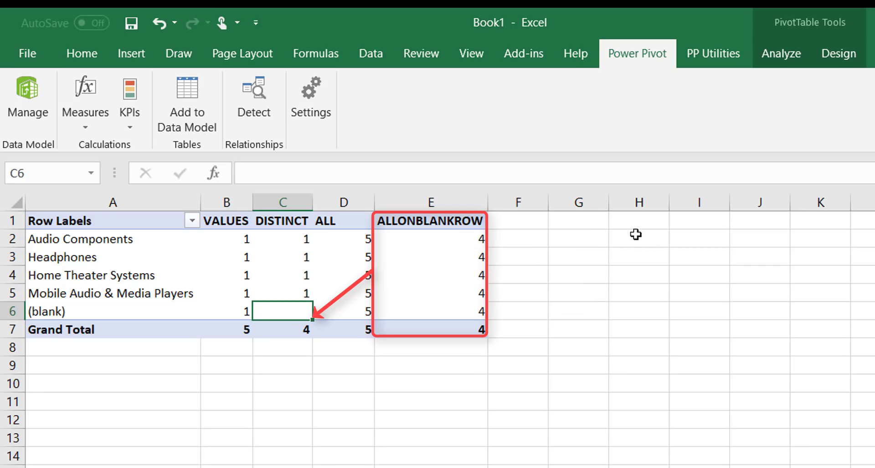
{"action": "mouse_move", "coordinate": [479, 311]}
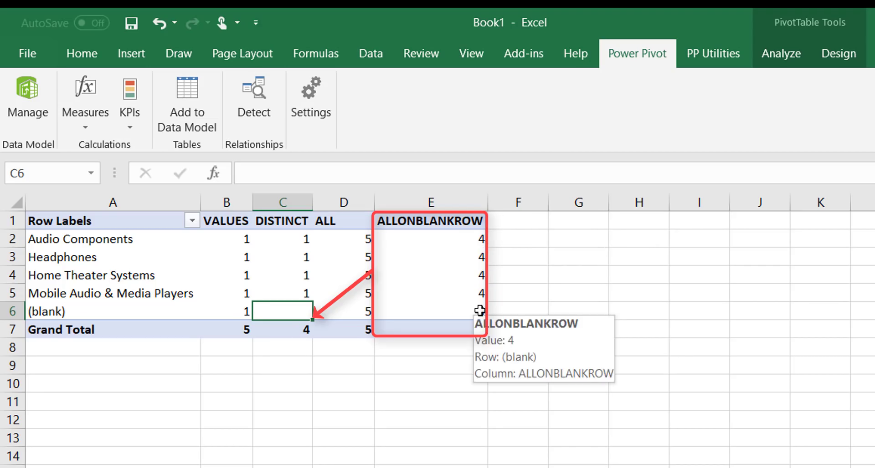
{"action": "mouse_move", "coordinate": [83, 313]}
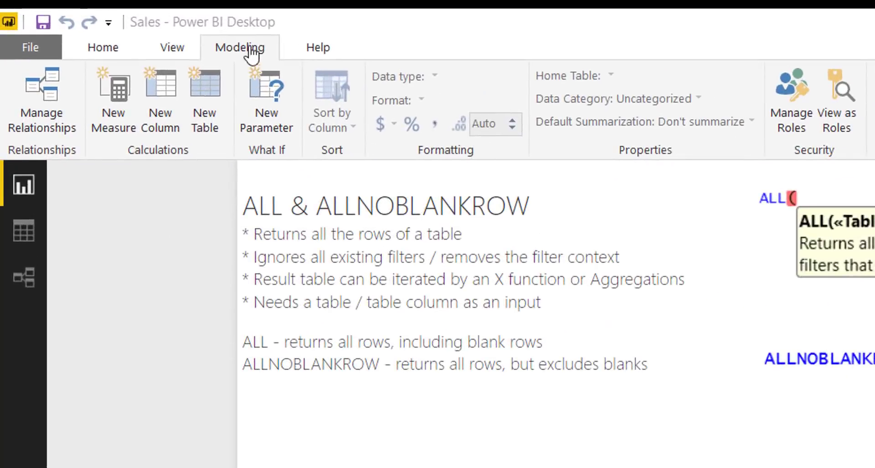
- Start a new calculated table named VALUES whose formula calls the VALUES function on the SalesFact table
{"action": "left_click", "coordinate": [210, 109]}
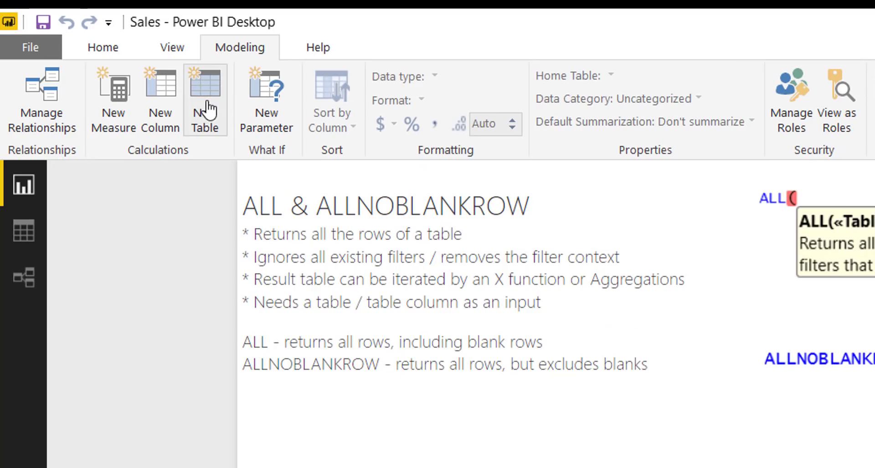
{"action": "left_click", "coordinate": [207, 110]}
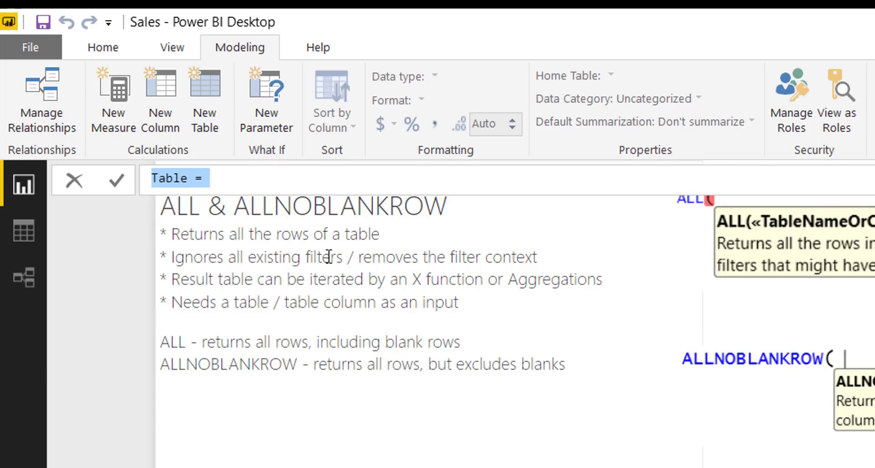
{"action": "type", "text": "VALUES "}
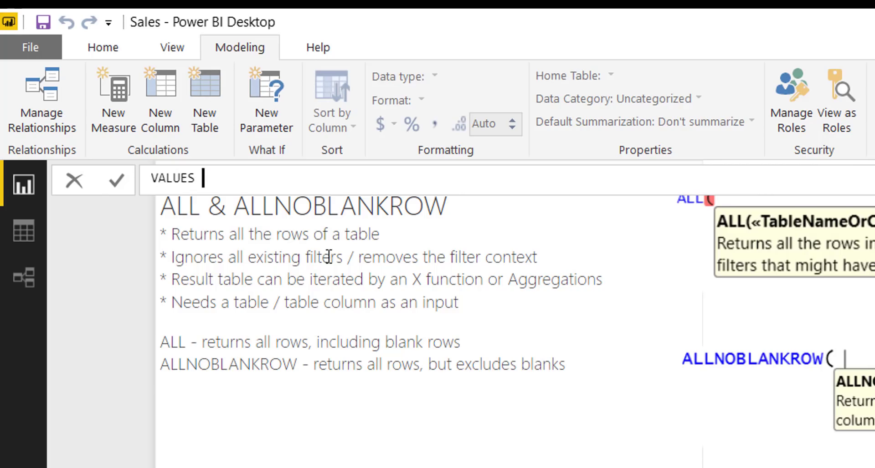
{"action": "type", "text": "= VAL"}
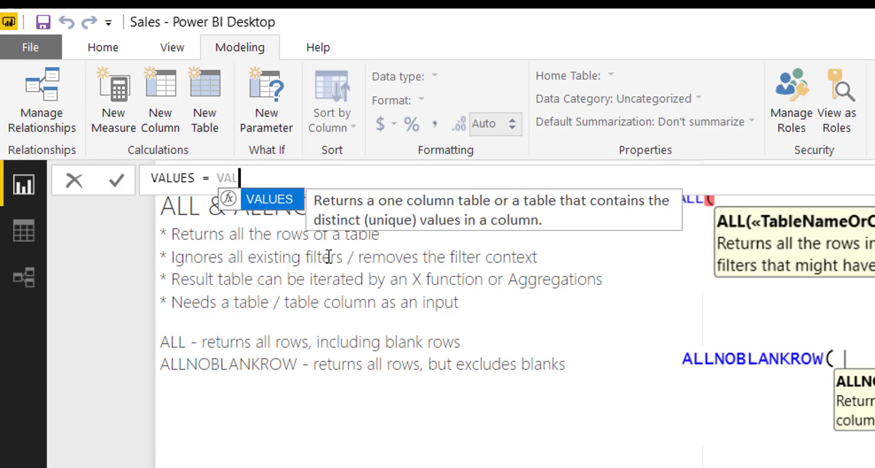
{"action": "type", "text": "UES("}
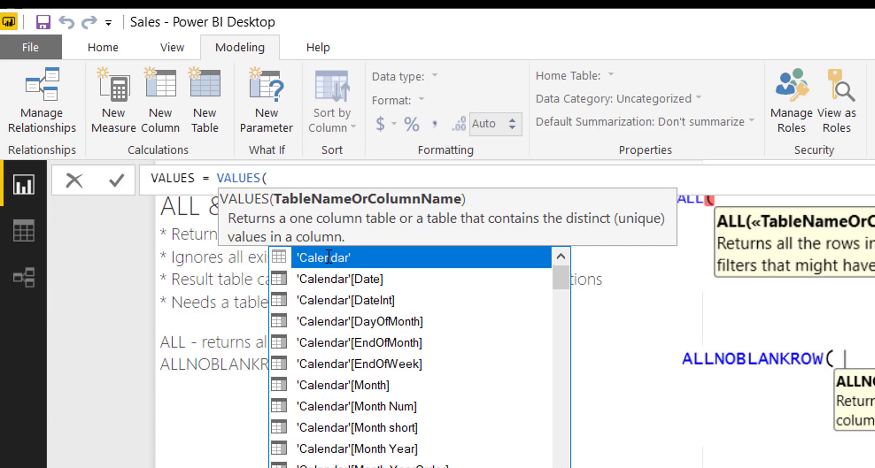
{"action": "type", "text": "s"}
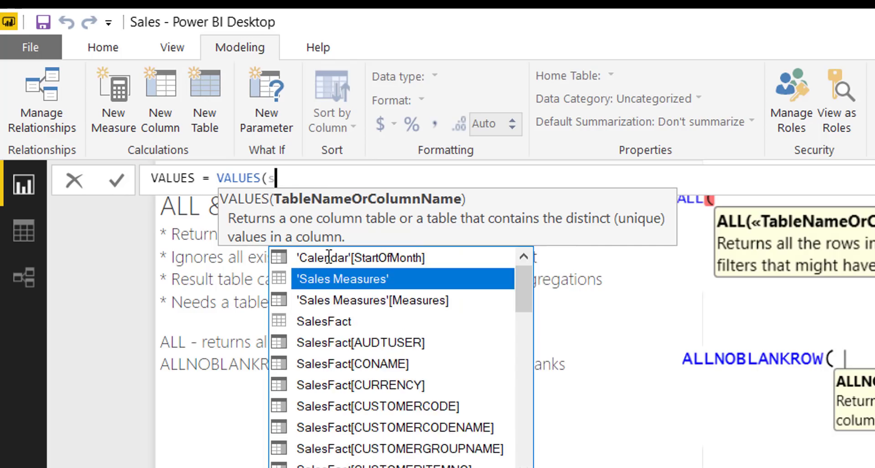
{"action": "type", "text": "alesf"}
{"action": "key", "text": "Tab"}
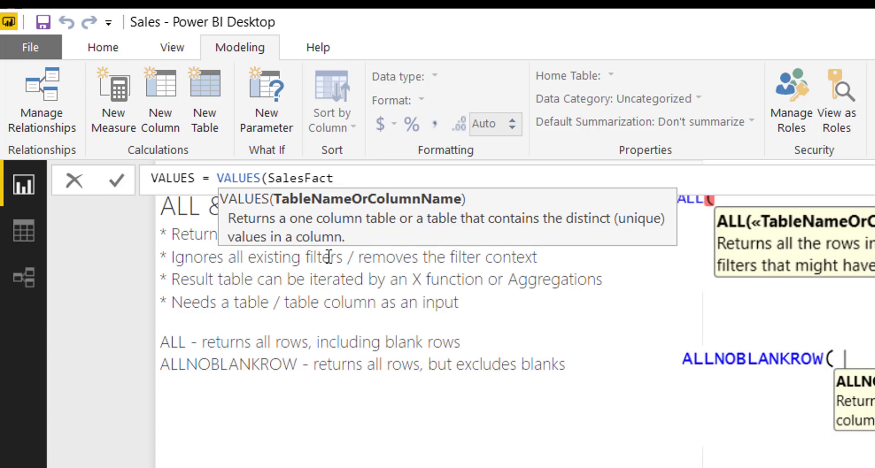
- Complete the formula as VALUES = VALUES(SalesFact[CUSTOMERNAME]) and create the calculated table
{"action": "type", "text": "[cusr"}
{"action": "key", "text": "BackSpace"}
{"action": "key", "text": "Down"}
{"action": "key", "text": "Down"}
{"action": "key", "text": "Down"}
{"action": "key", "text": "Down"}
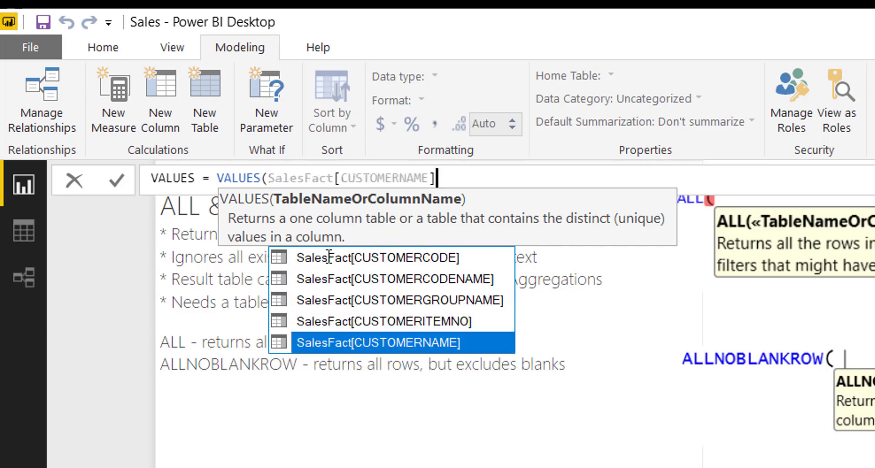
{"action": "key", "text": "Tab"}
{"action": "type", "text": ")"}
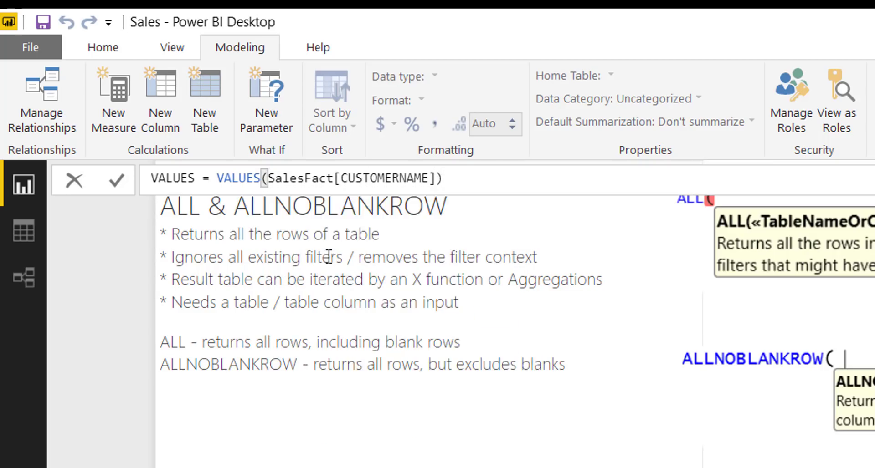
{"action": "key", "text": "Return"}
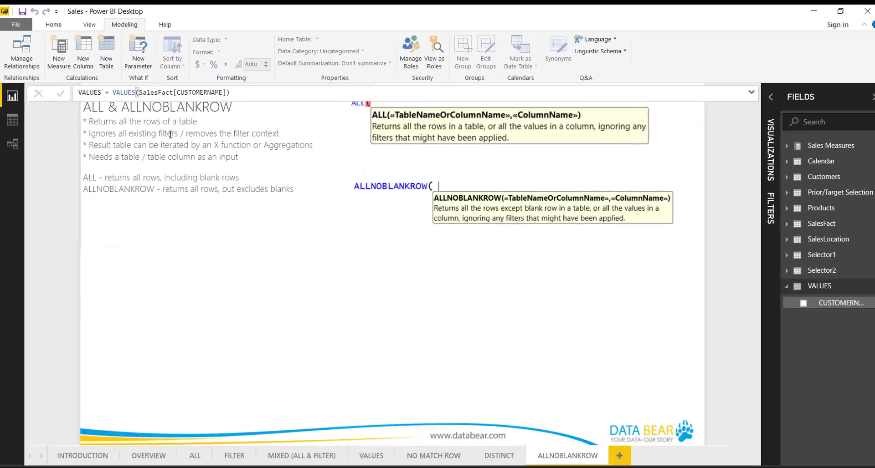
- Examine the customer names in the VALUES table's data, and return to the ALL & ALLNOBLANKROW report page
{"action": "left_click", "coordinate": [12, 120]}
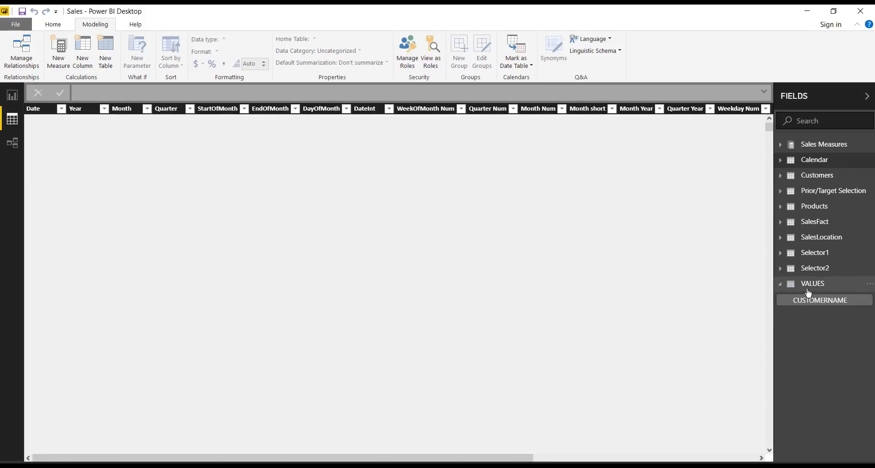
{"action": "left_click", "coordinate": [806, 285]}
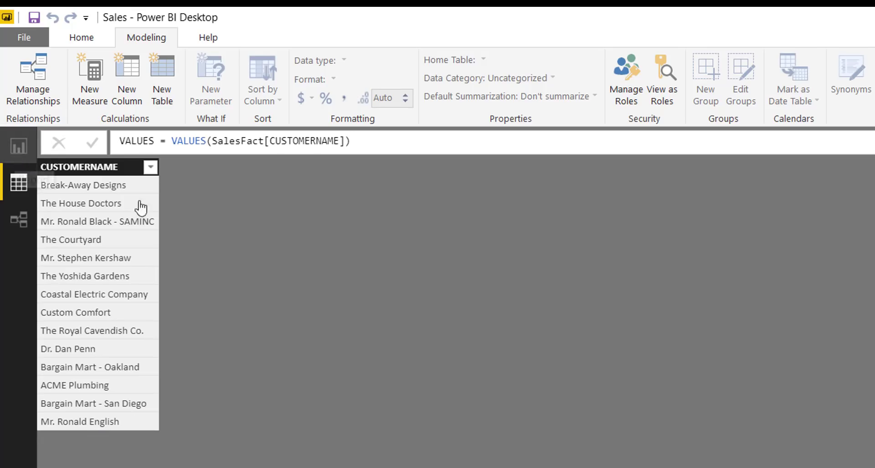
{"action": "left_click", "coordinate": [9, 149]}
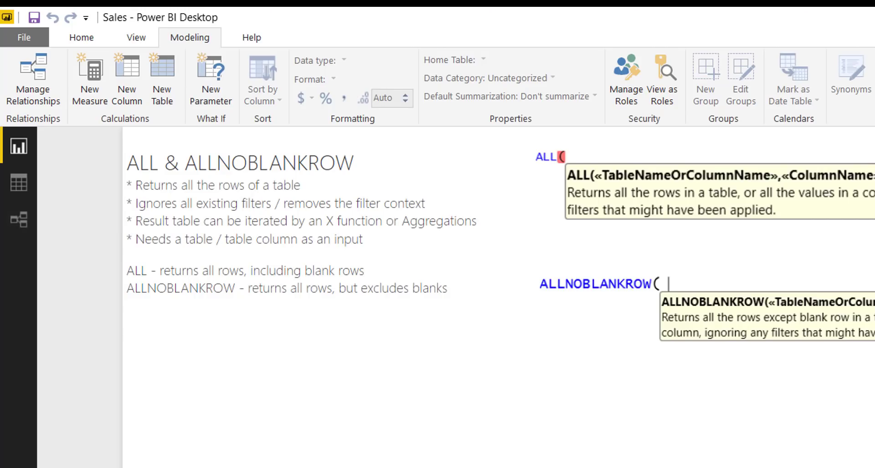